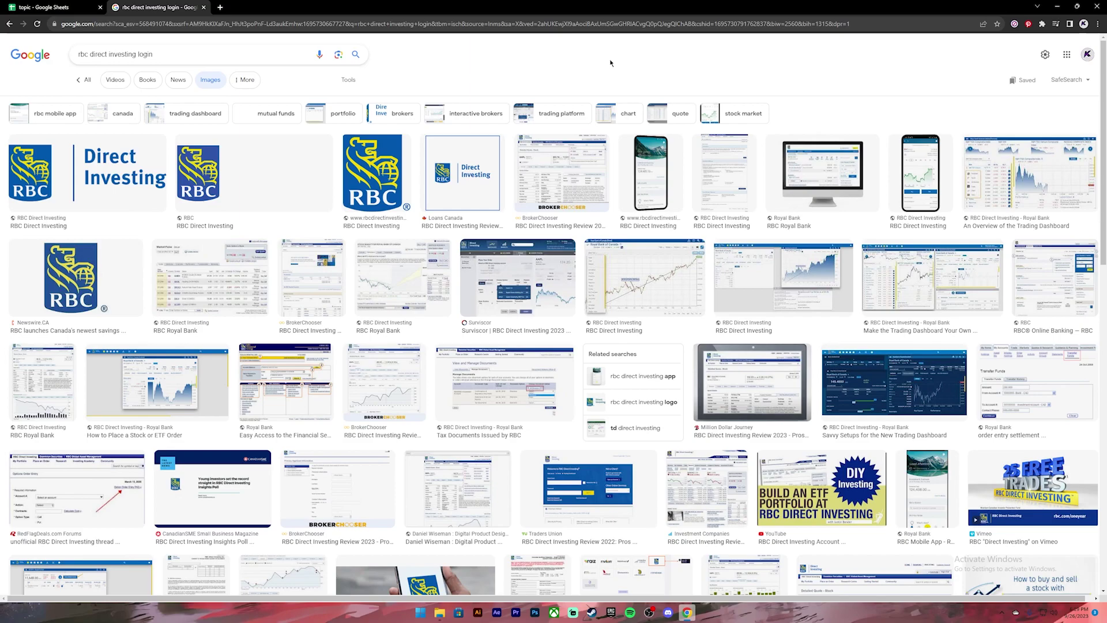
# Rerun the RBC Direct Investing login search as web results and go to its sign-in page
pyautogui.click(221, 56)
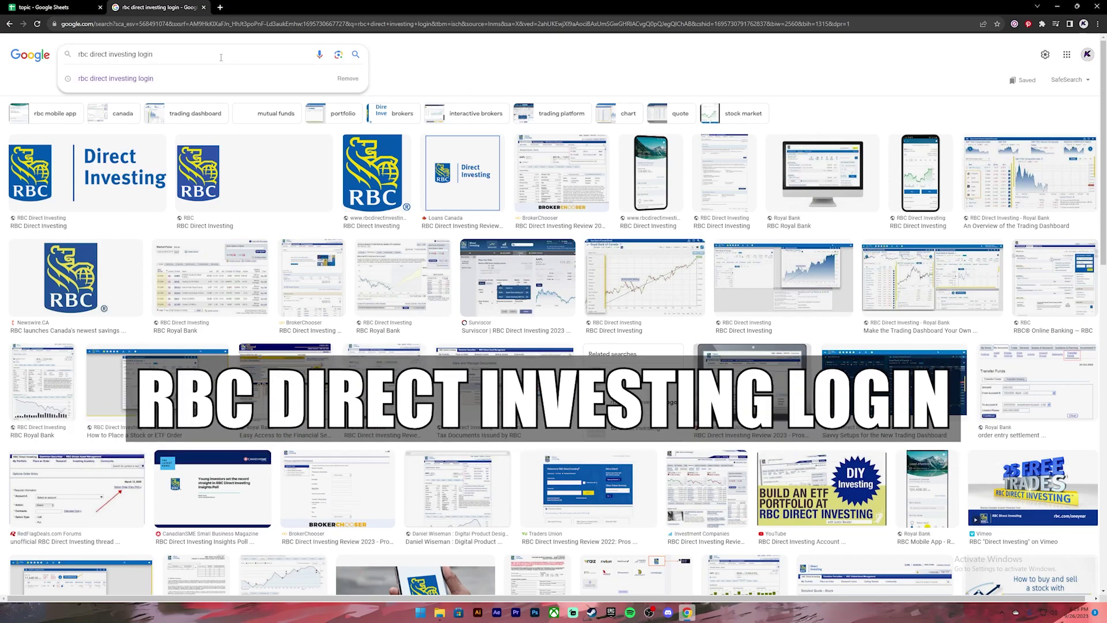
pyautogui.press('Return')
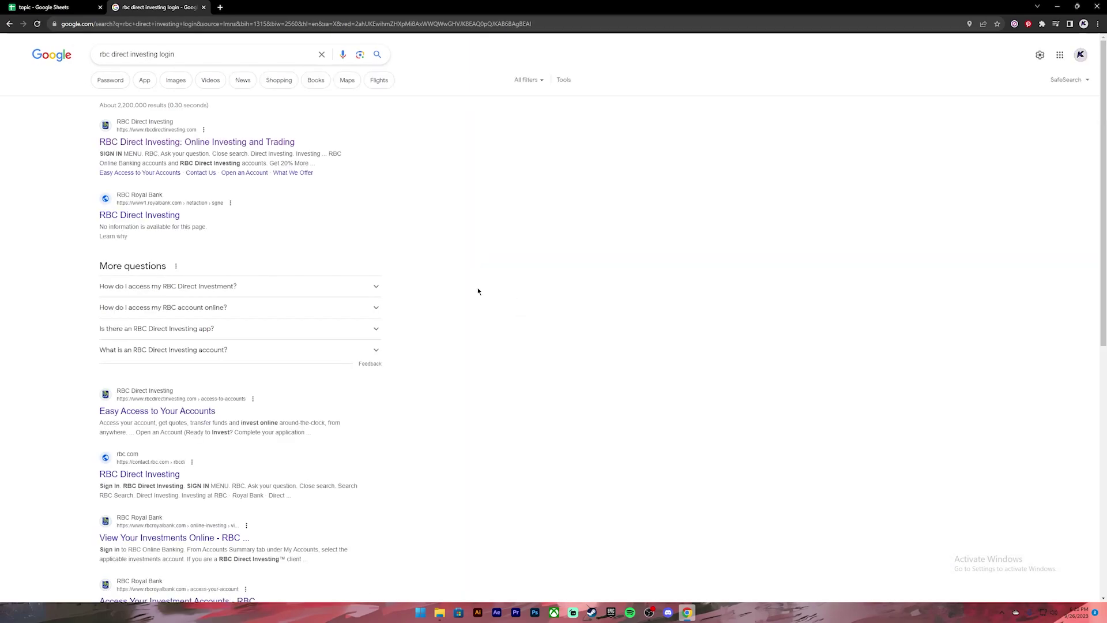
pyautogui.click(241, 143)
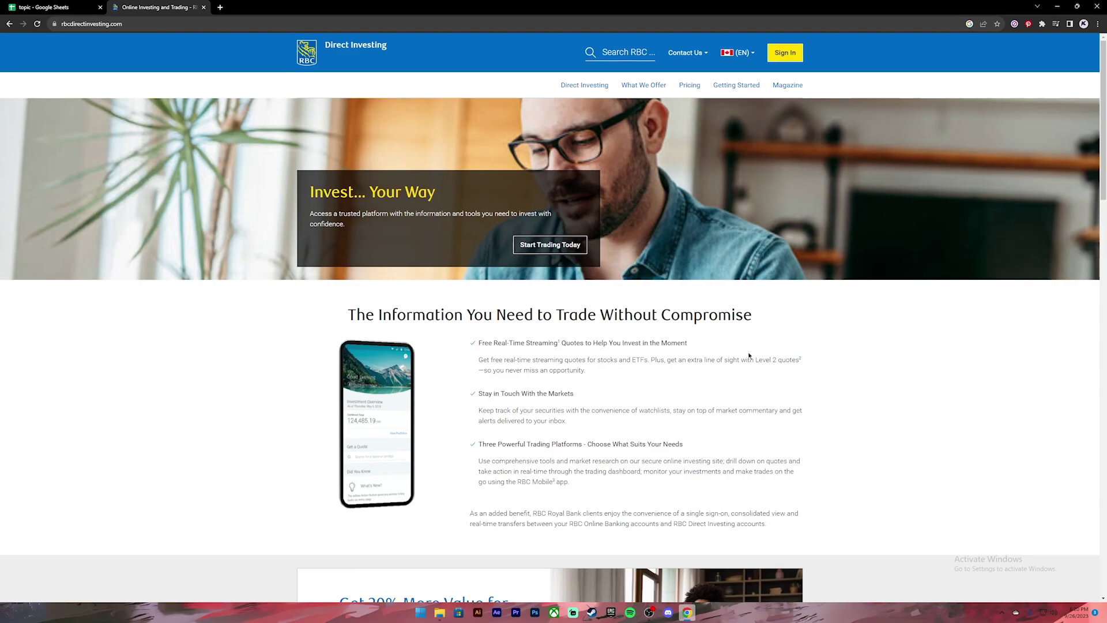
pyautogui.click(783, 54)
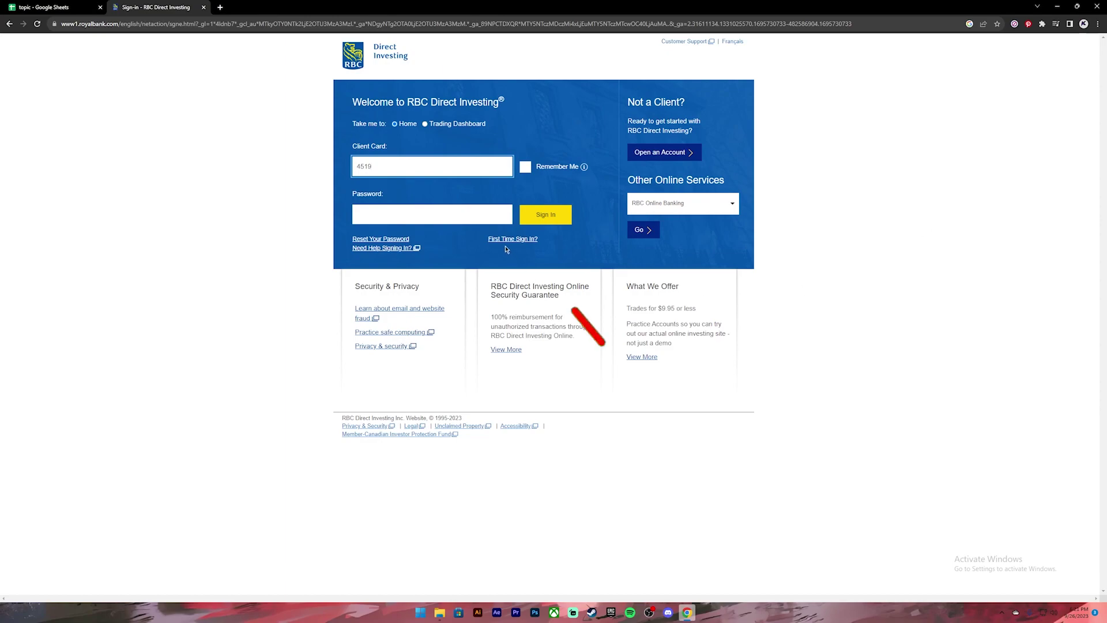
# Finish entering the client card number on the sign-in form
pyautogui.click(889, 182)
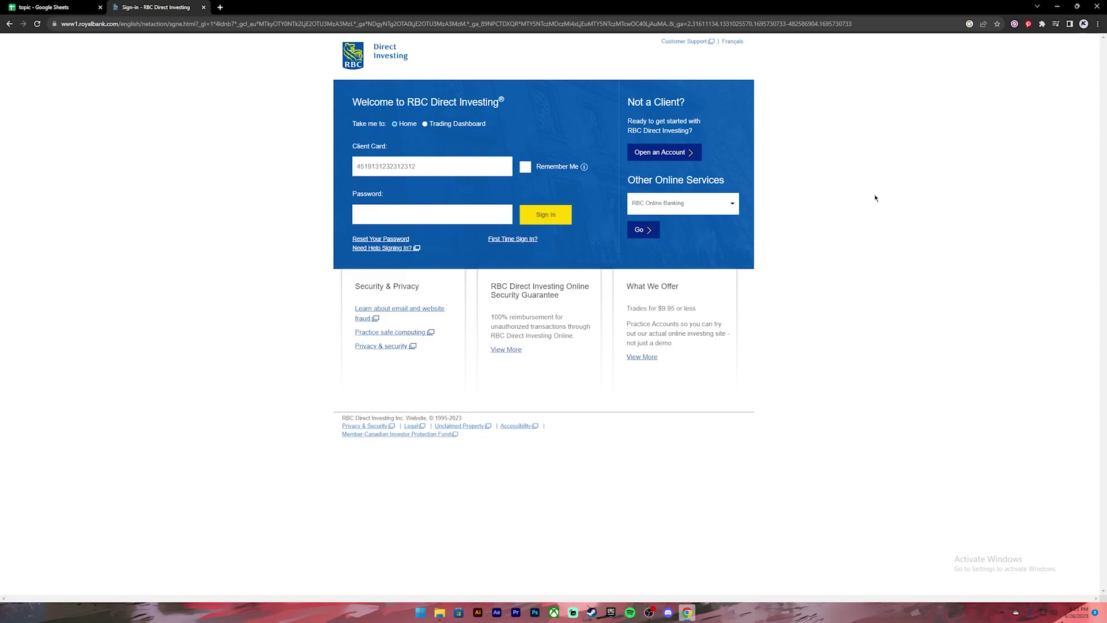
# Fill in the password field, leaving the form unsubmitted
pyautogui.click(445, 217)
pyautogui.write('•••••••')
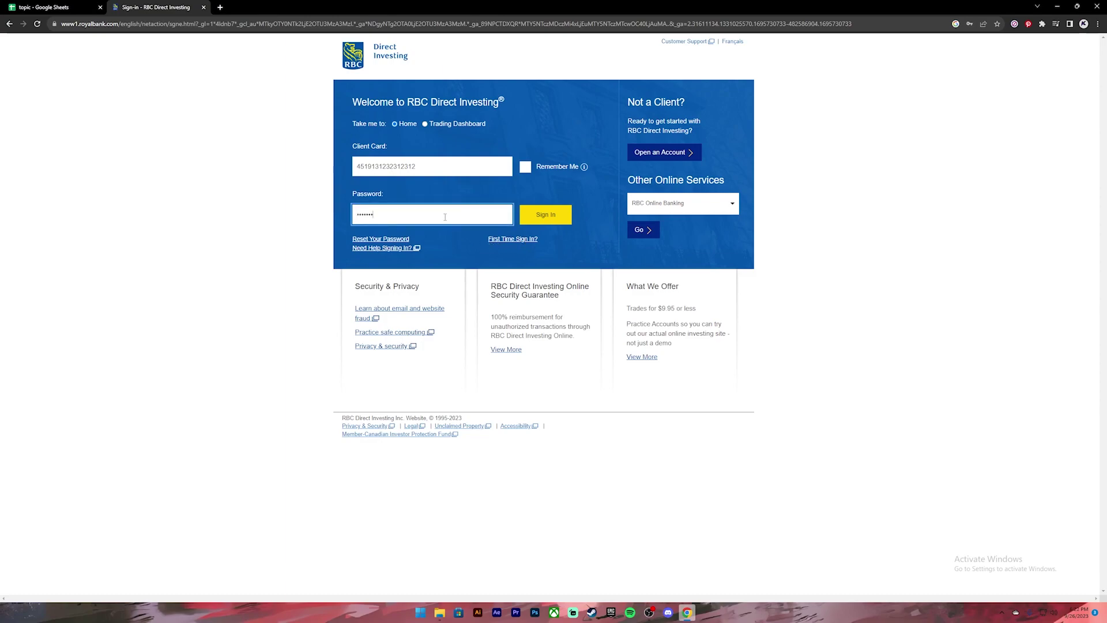
pyautogui.click(308, 243)
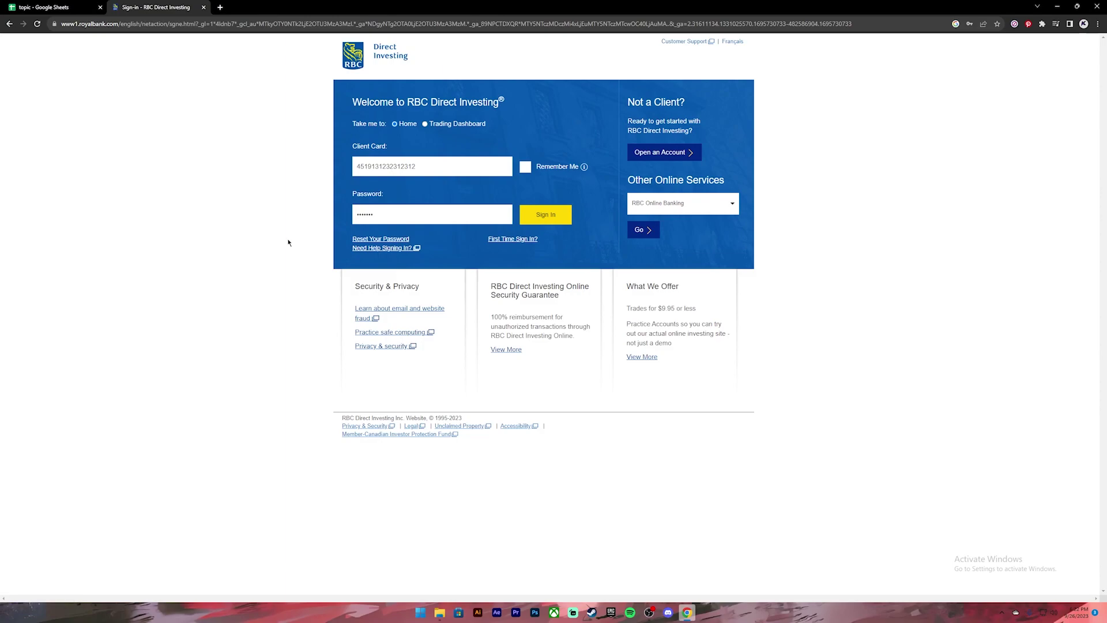